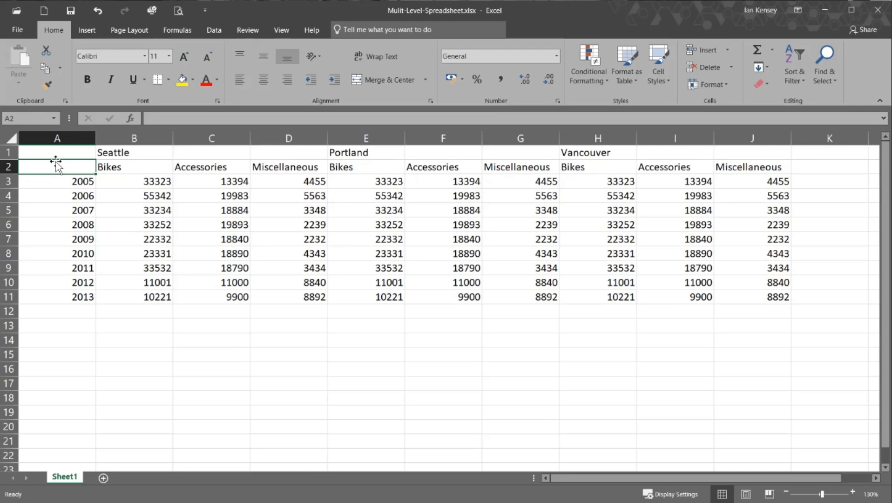
Examine the spreadsheet's year column, its two header rows of cities and product categories, and the figures beneath them
drag(54, 177, 55, 304)
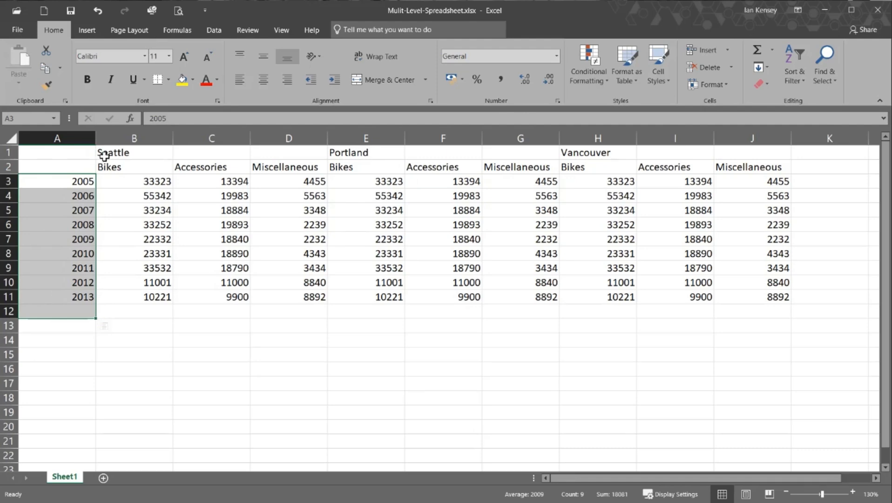
drag(104, 156, 751, 164)
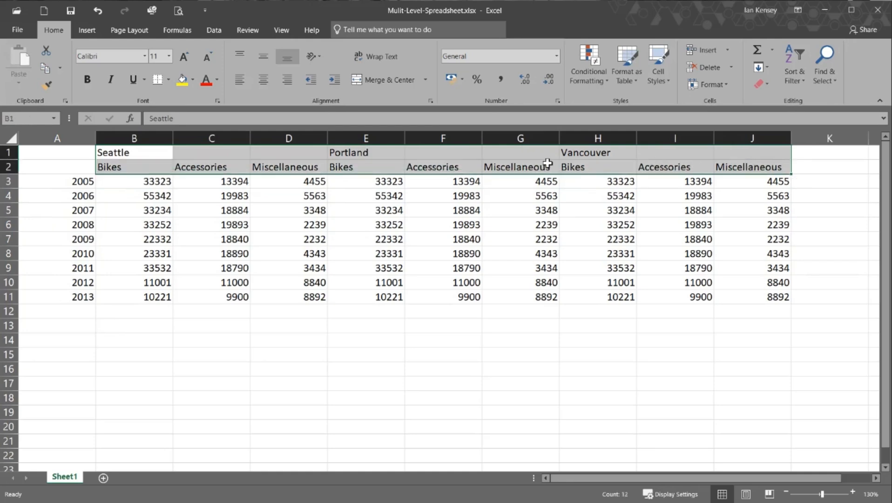
click(147, 152)
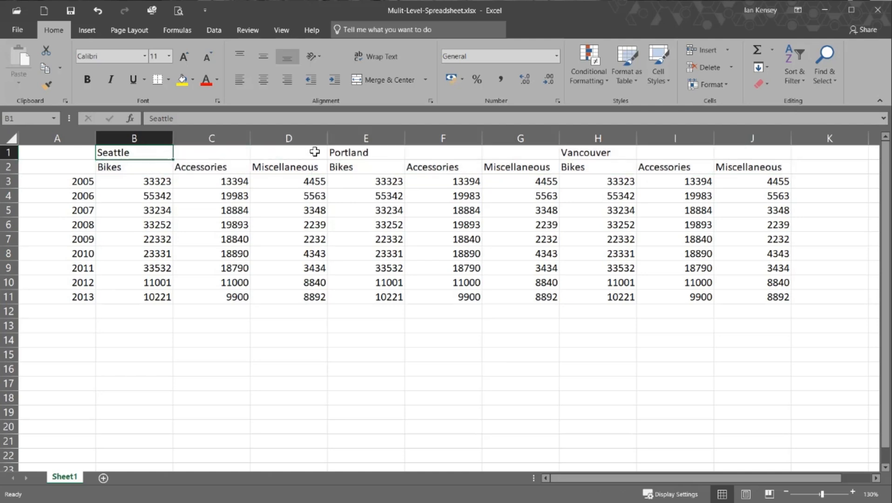
click(342, 149)
click(564, 150)
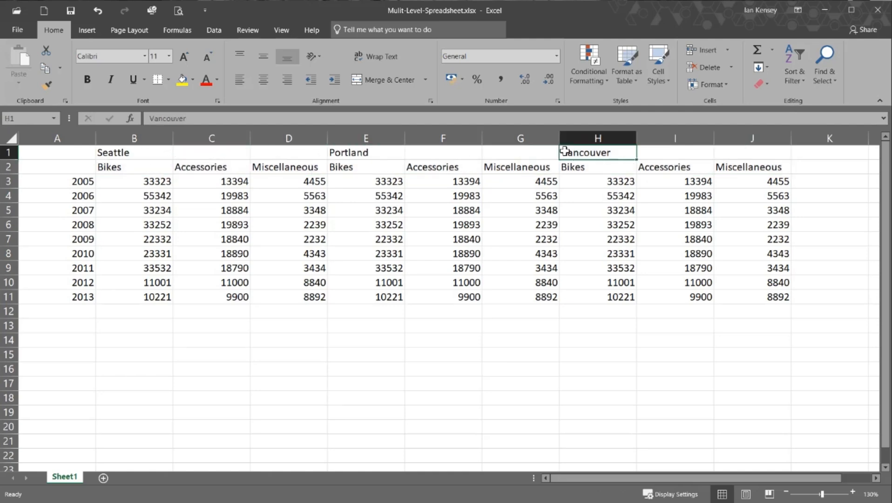
click(160, 167)
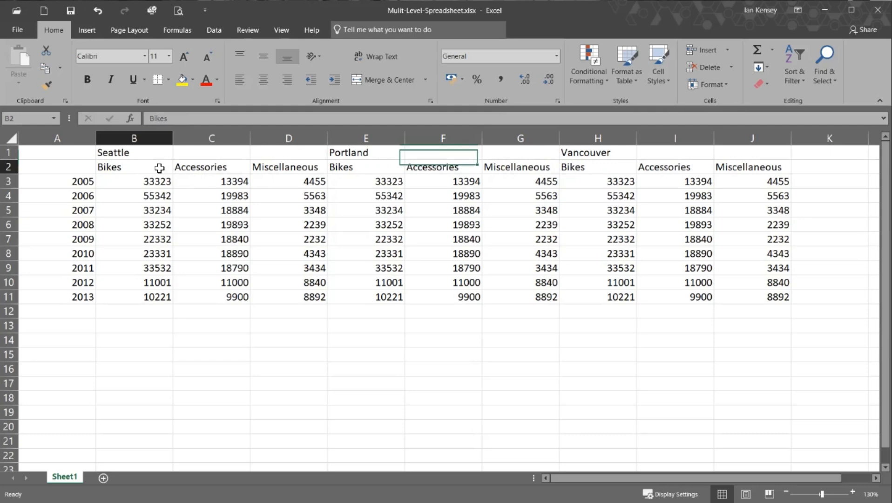
click(197, 166)
click(256, 166)
click(368, 168)
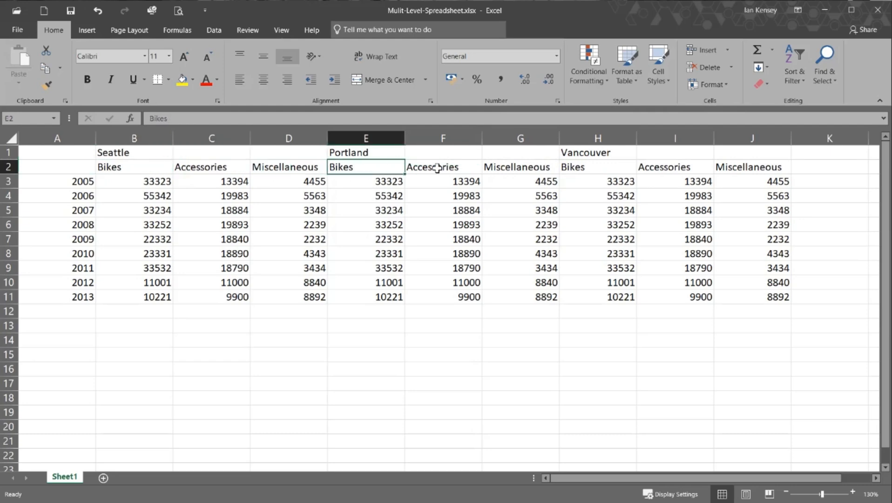
click(437, 169)
click(501, 168)
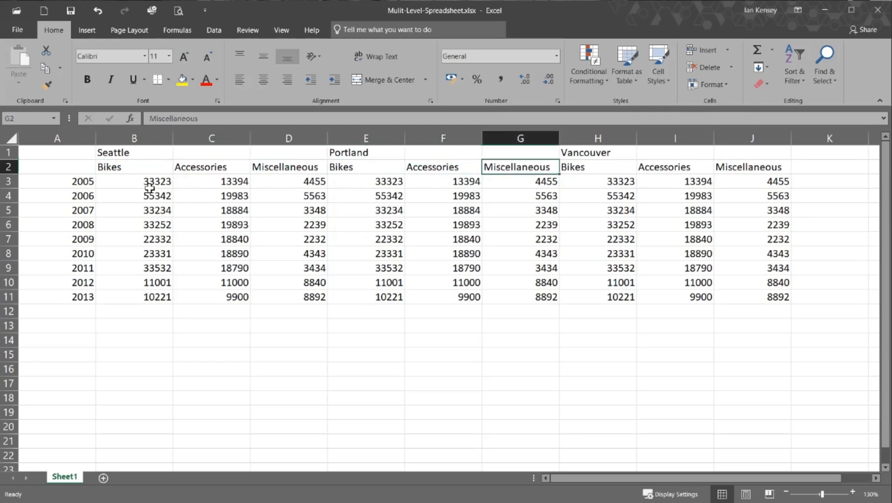
drag(128, 179, 743, 294)
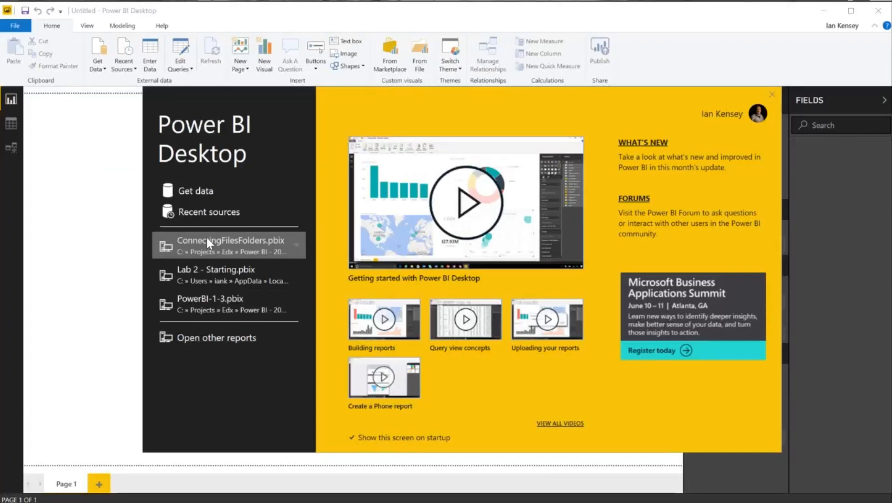
Switch to Power BI Desktop and connect to the Excel workbook Mulit-Level-Spreadsheet.xlsx as a data source
click(191, 192)
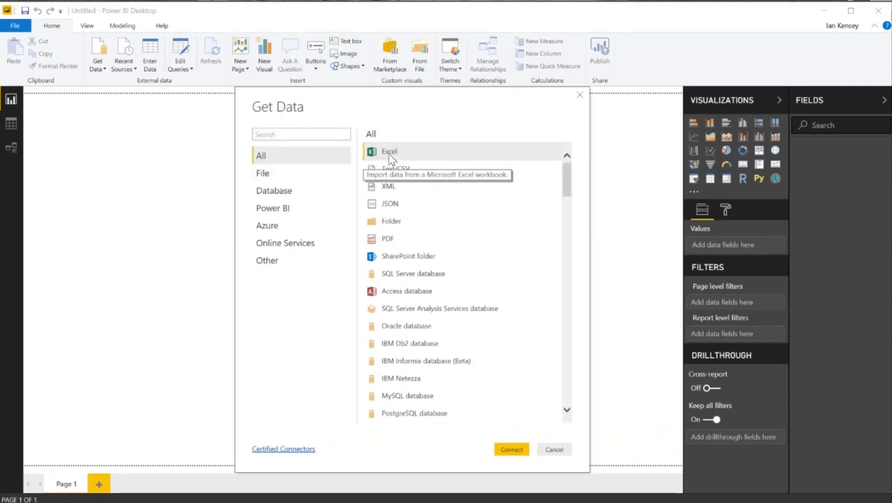
click(388, 153)
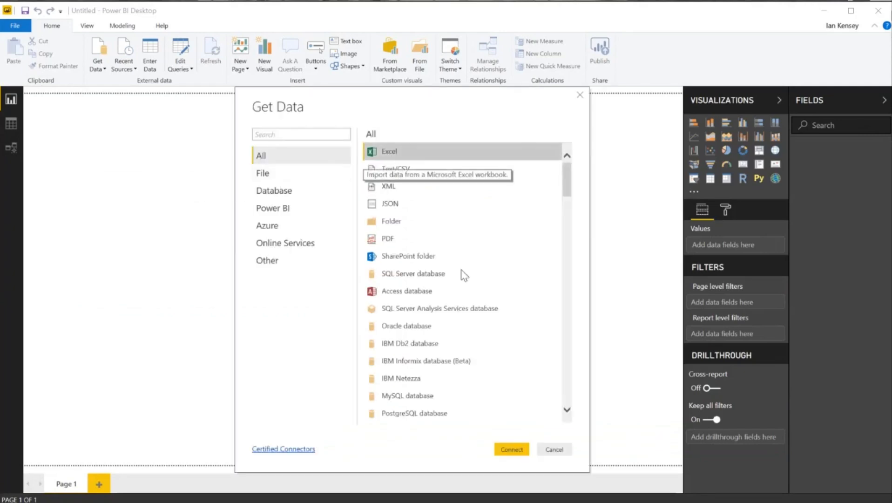
click(509, 452)
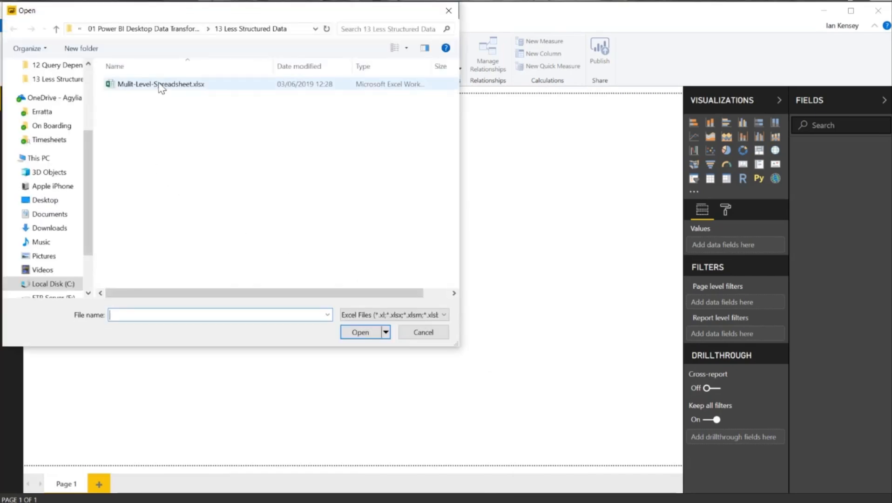
click(161, 85)
click(360, 332)
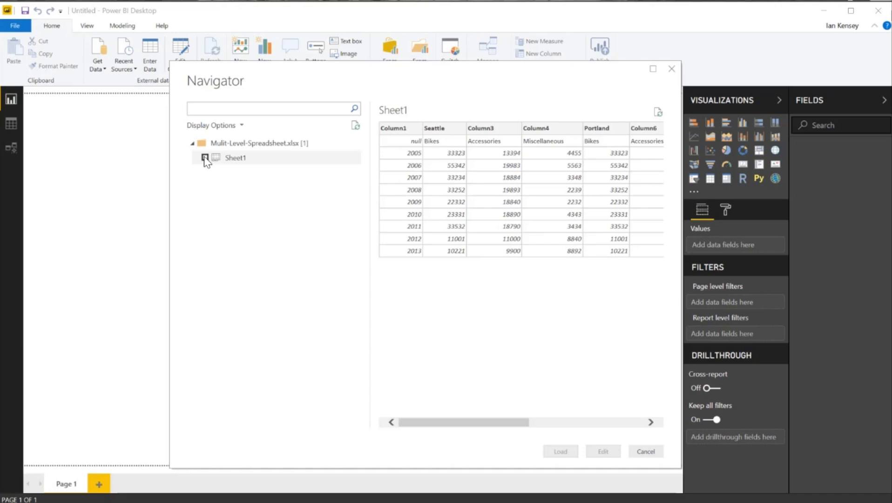
Choose Sheet1 from the workbook and open it for editing in the Power Query Editor
click(205, 158)
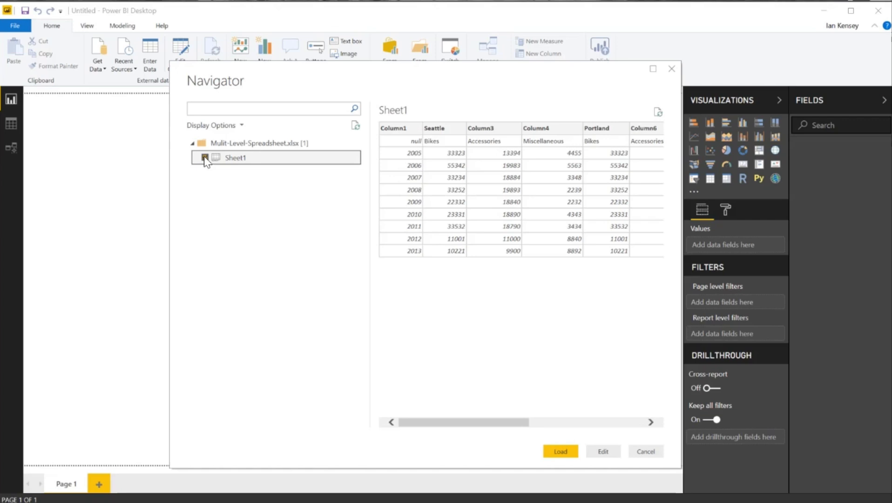
click(205, 158)
click(602, 451)
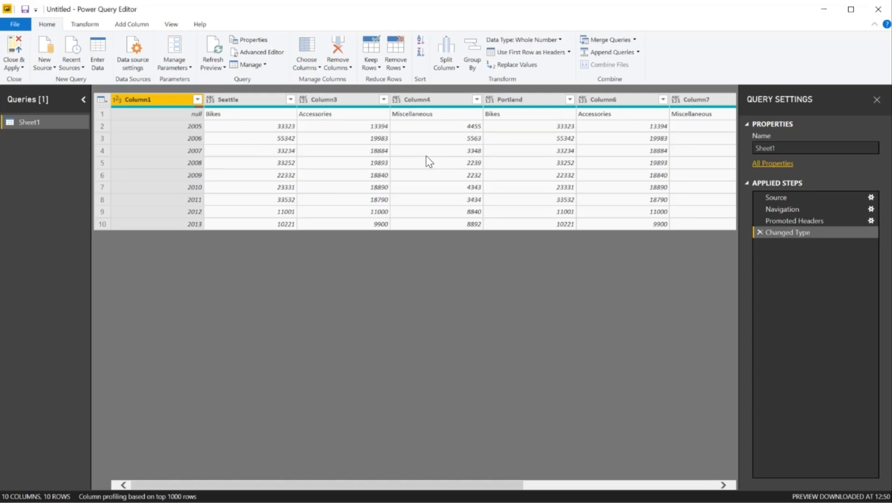
Delete the Changed Type and Promoted Headers steps from the Sheet1 query
click(758, 232)
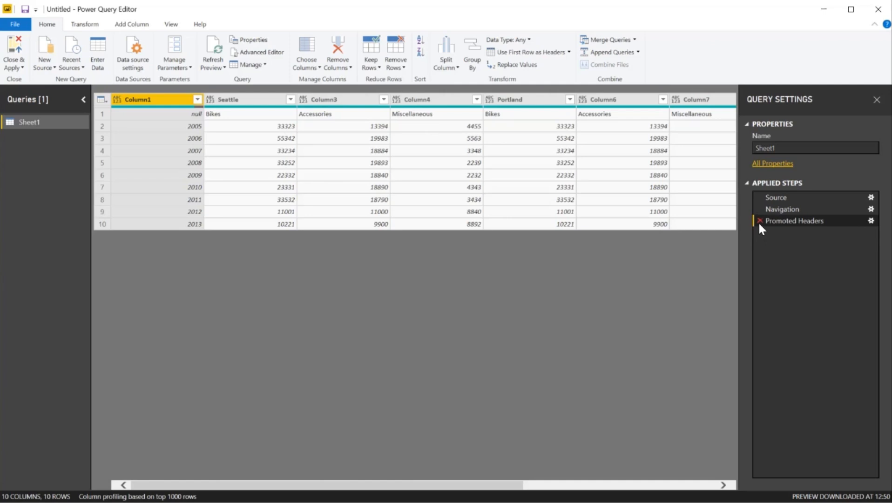
click(759, 221)
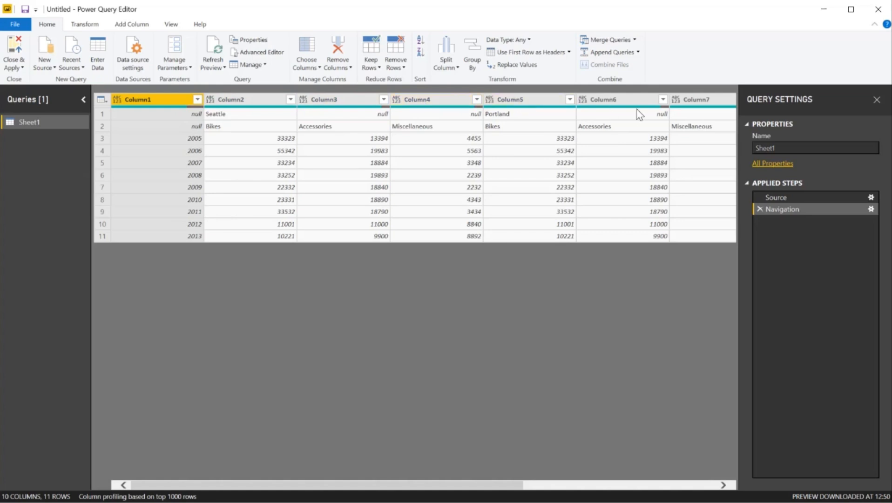
mouse_move(642, 113)
Transpose the table and promote its first row to column headers
click(83, 24)
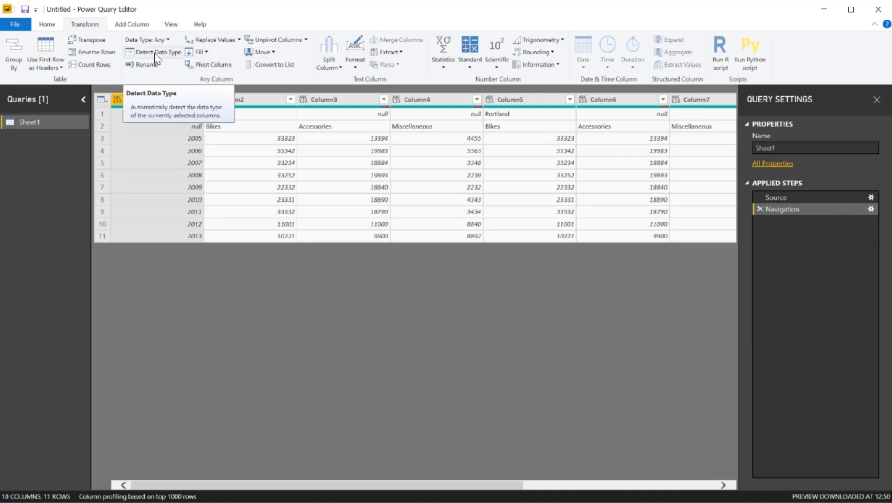
click(95, 42)
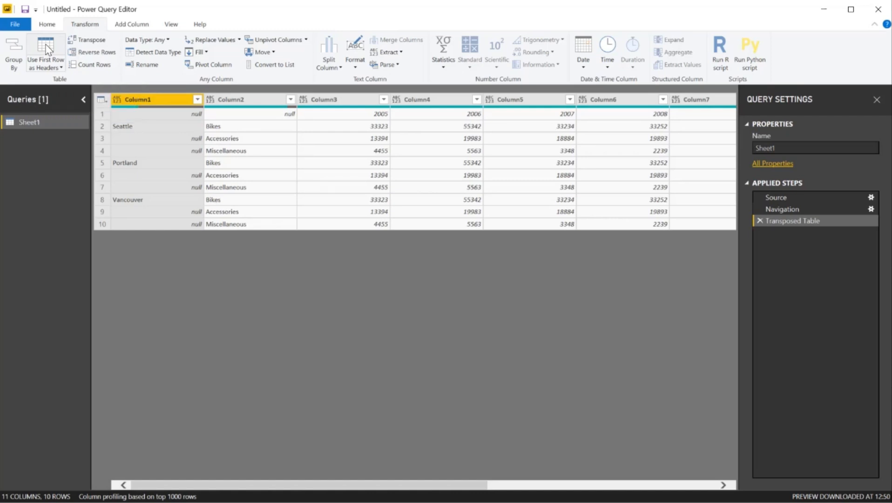
click(102, 99)
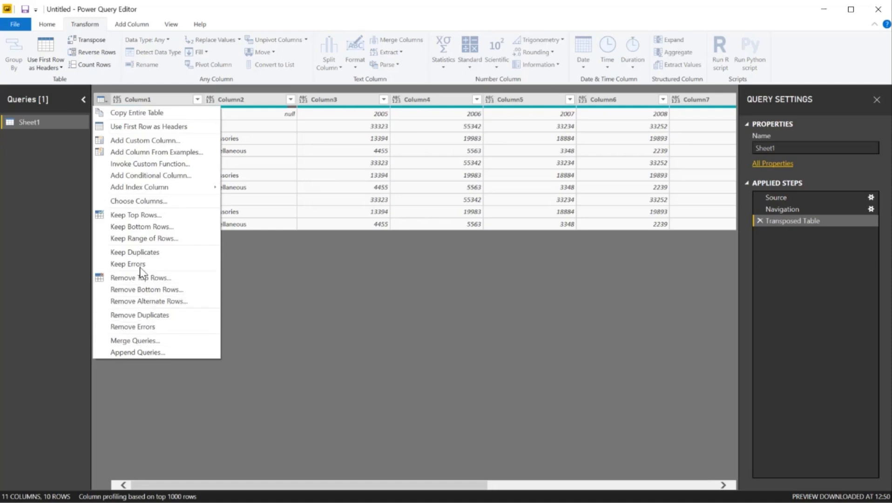
click(145, 129)
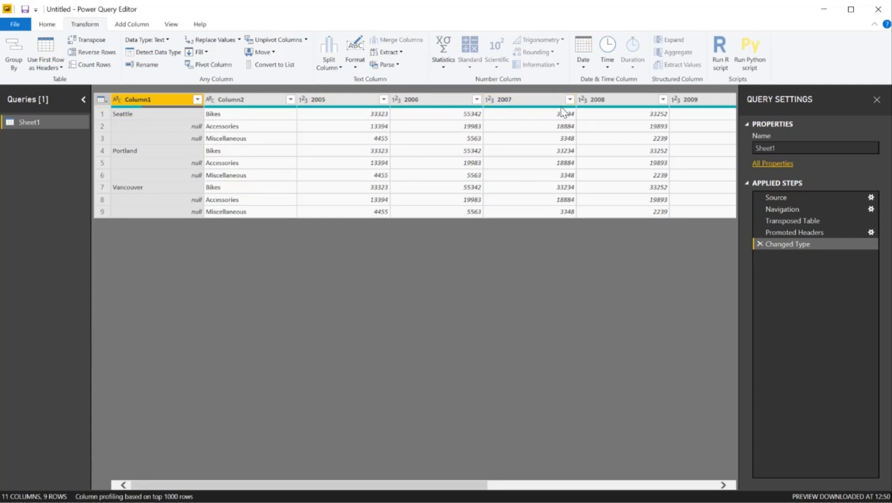
Rename Column1 to City and Column2 to Category
double_click(150, 101)
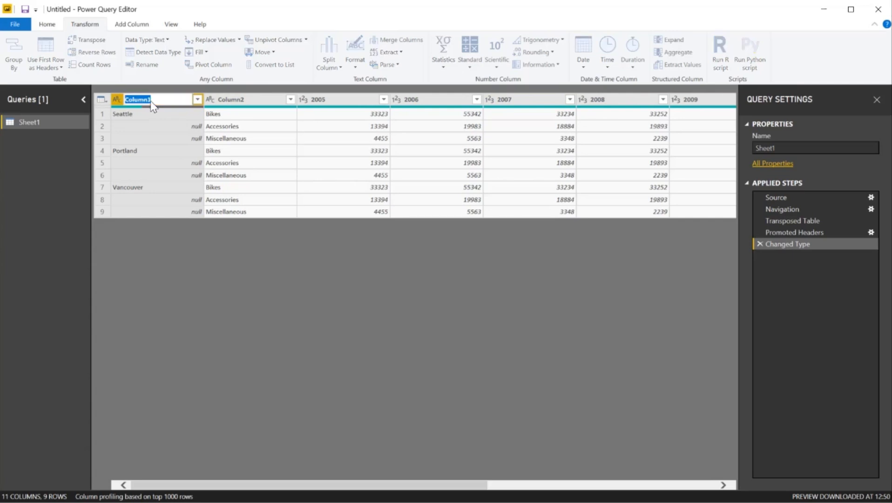
text(City)
key(Return)
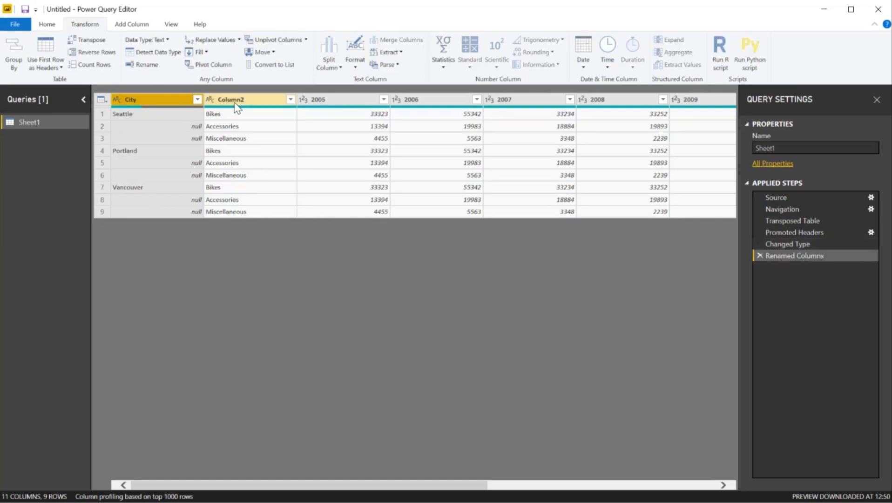
double_click(234, 102)
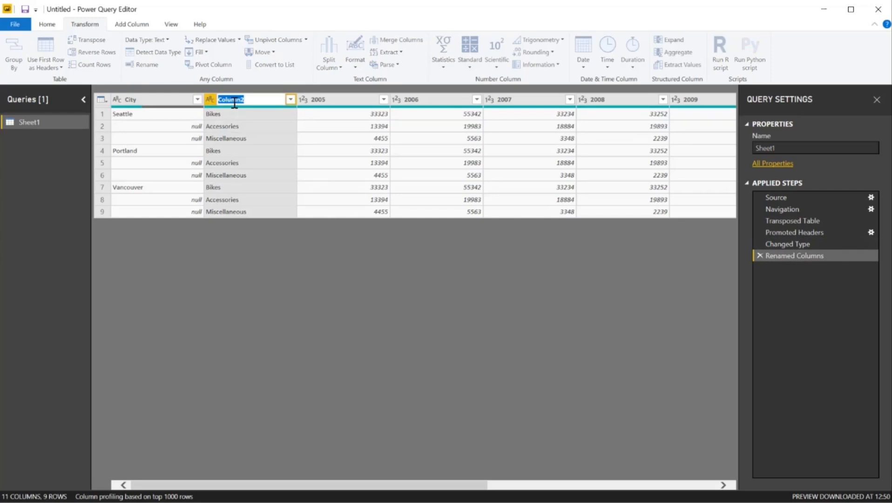
text(Category)
key(Return)
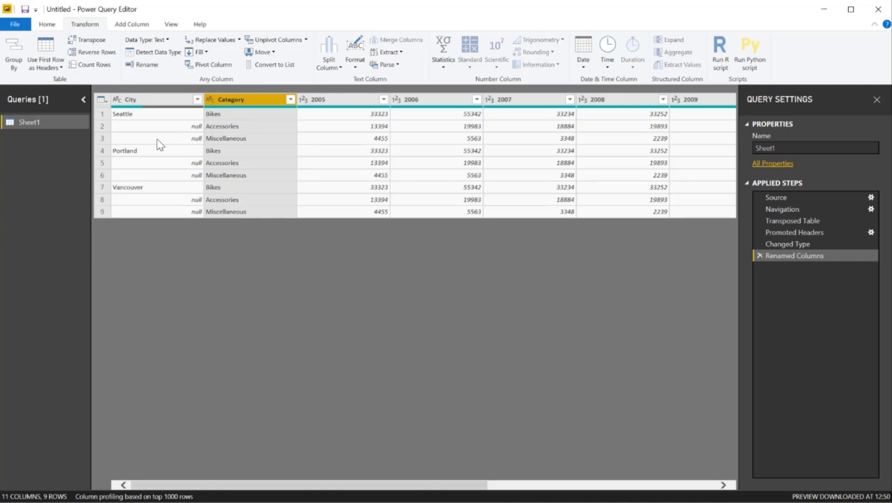
Fill the empty cells of the City column downward with the city names above them
click(165, 99)
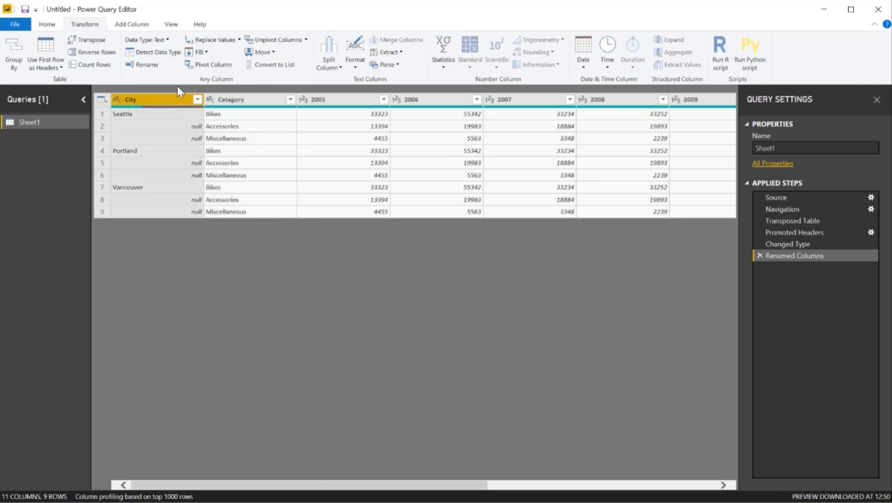
click(204, 53)
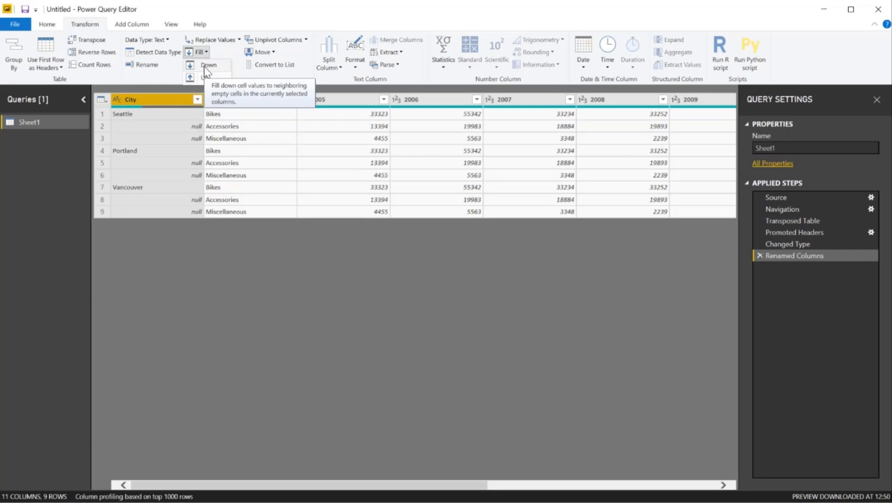
click(205, 66)
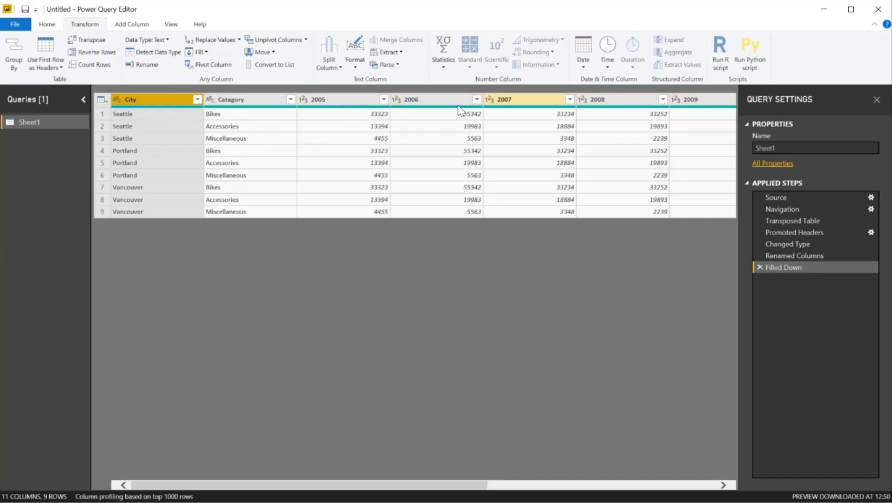
Unpivot the year columns 2005 through 2013 into attribute and value rows
ctrl+click(350, 105)
click(350, 106)
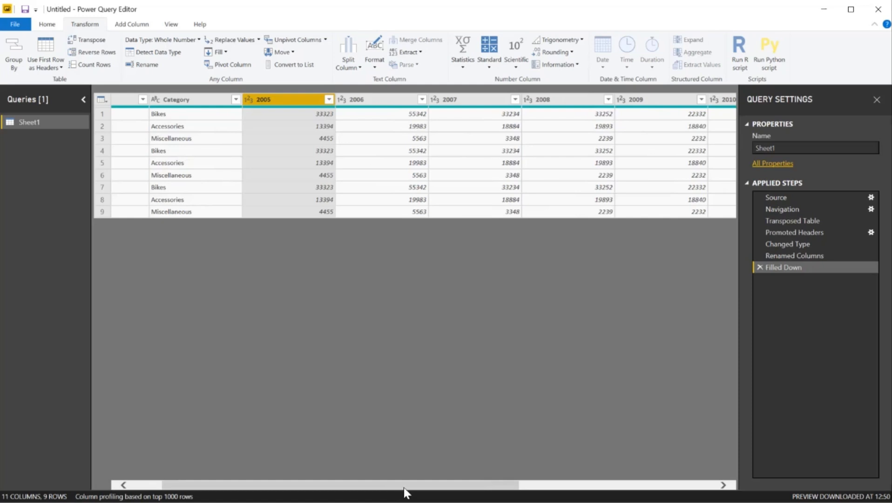
drag(403, 488, 656, 493)
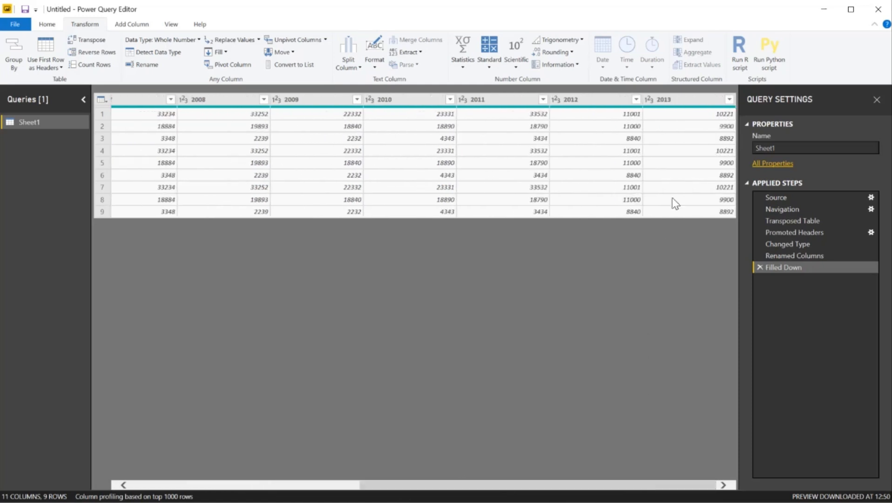
shift+click(698, 99)
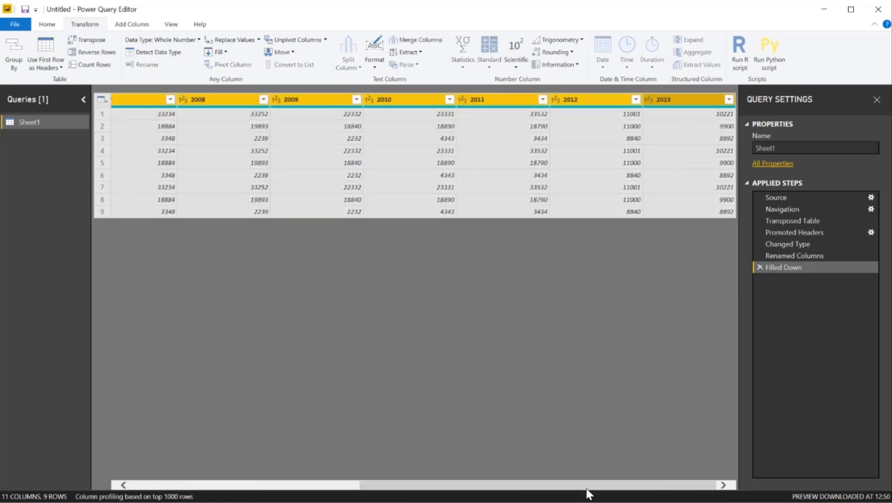
drag(587, 488, 392, 484)
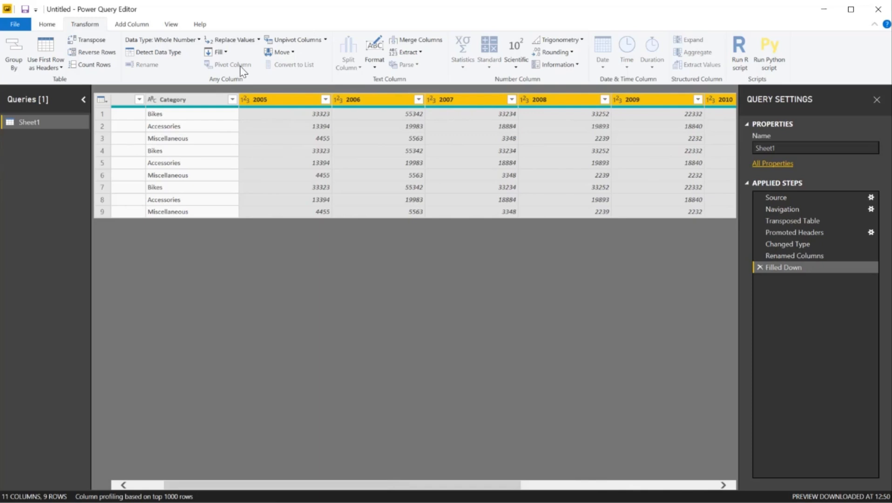
click(298, 40)
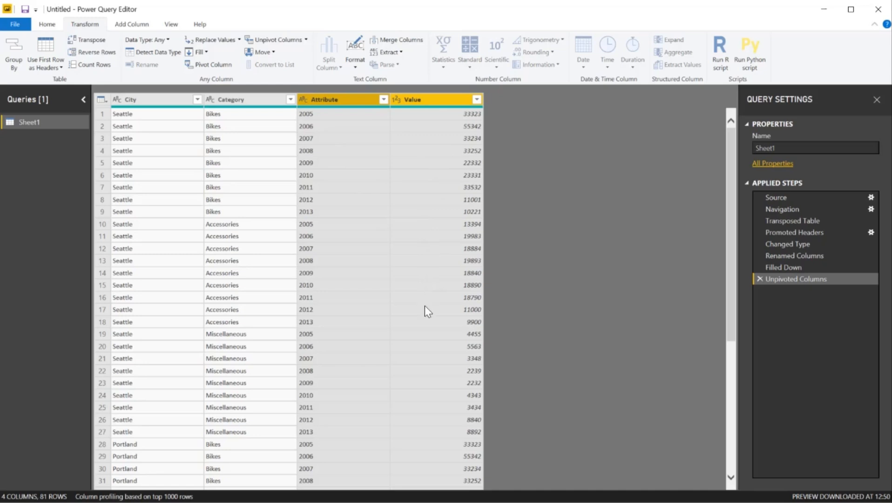
Rename the Attribute column to Year
click(332, 100)
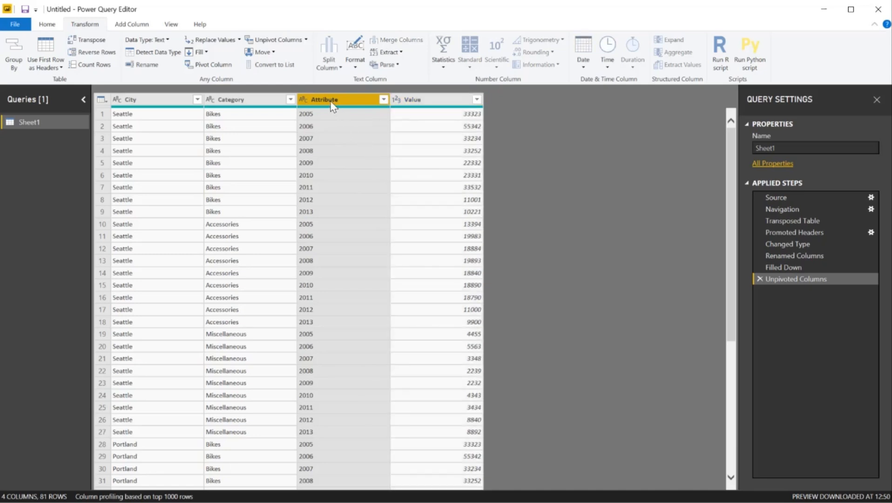
double_click(332, 104)
text(Year)
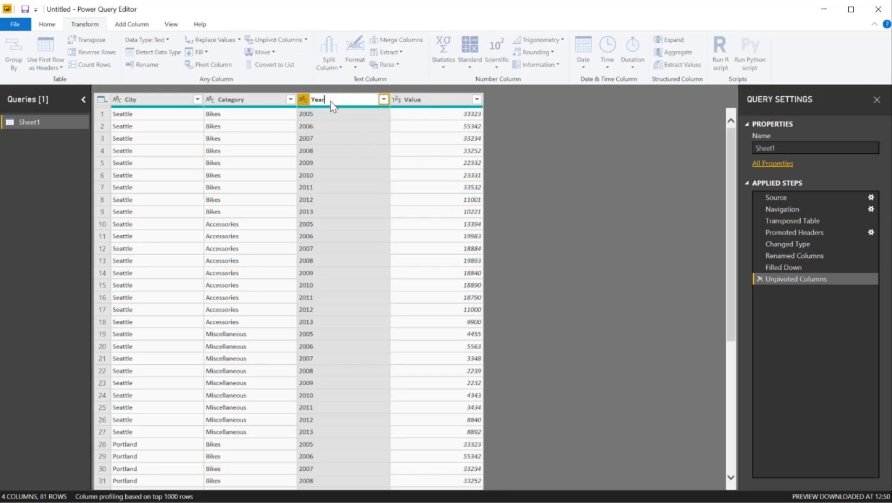
key(Return)
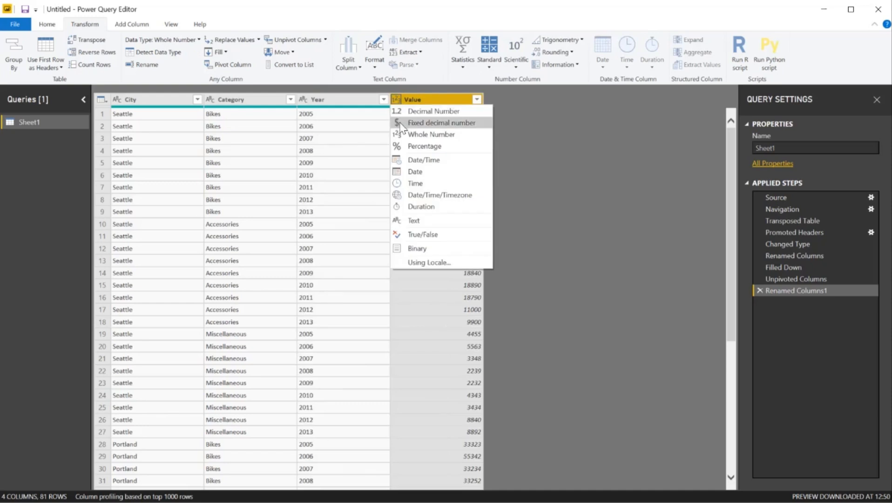
Set the Value column's data type to Whole Number and apply the query changes to load the table into the report
click(409, 136)
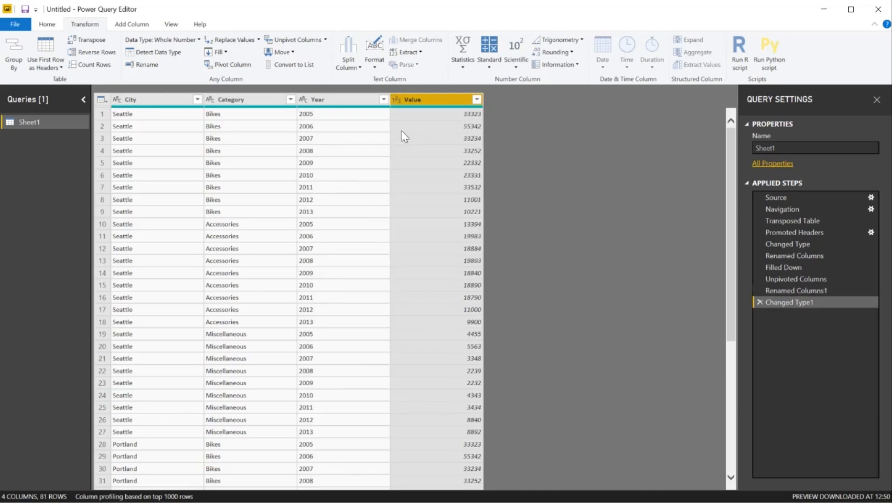
click(53, 24)
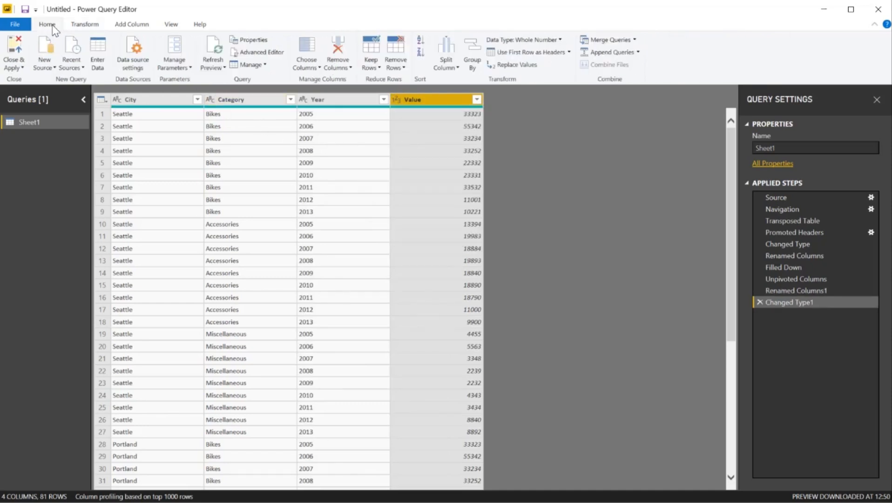
click(15, 52)
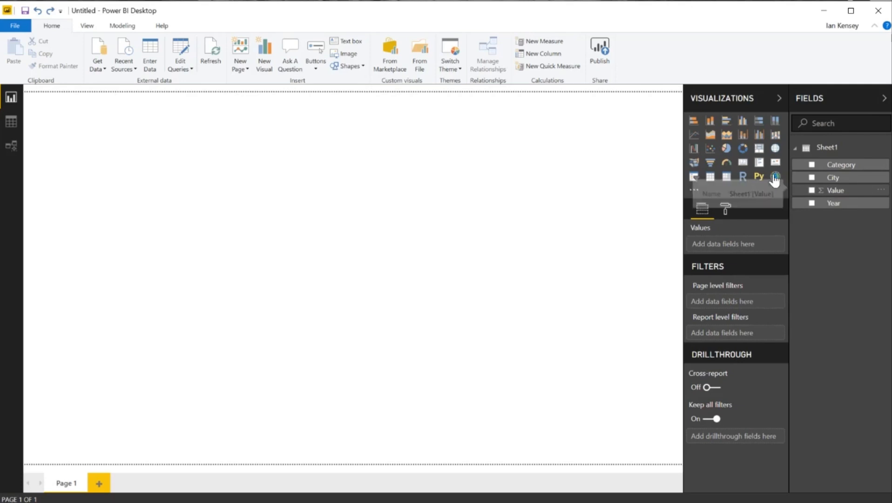
Add a line chart to the report page with Year on the axis and Value as the values
click(694, 136)
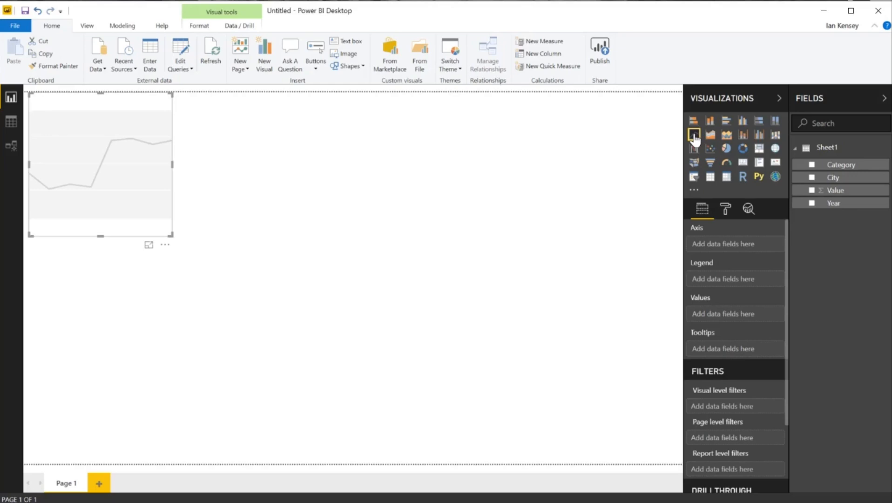
drag(835, 206, 734, 254)
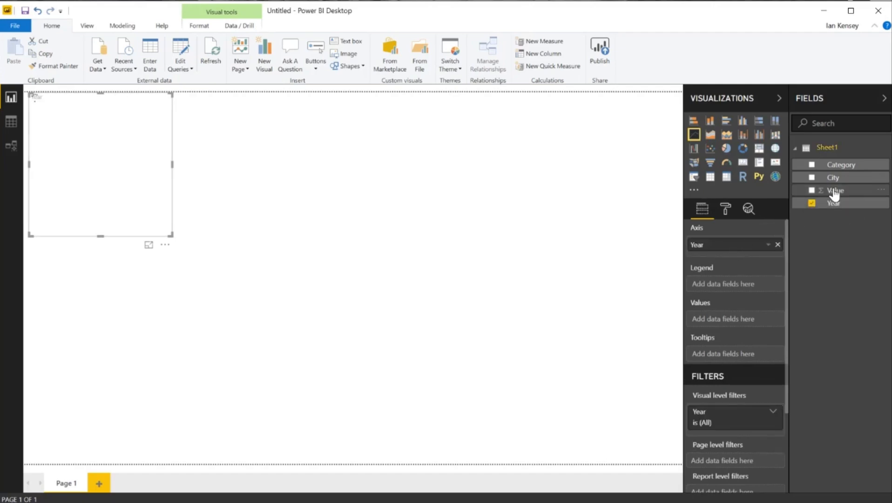
drag(834, 194, 734, 327)
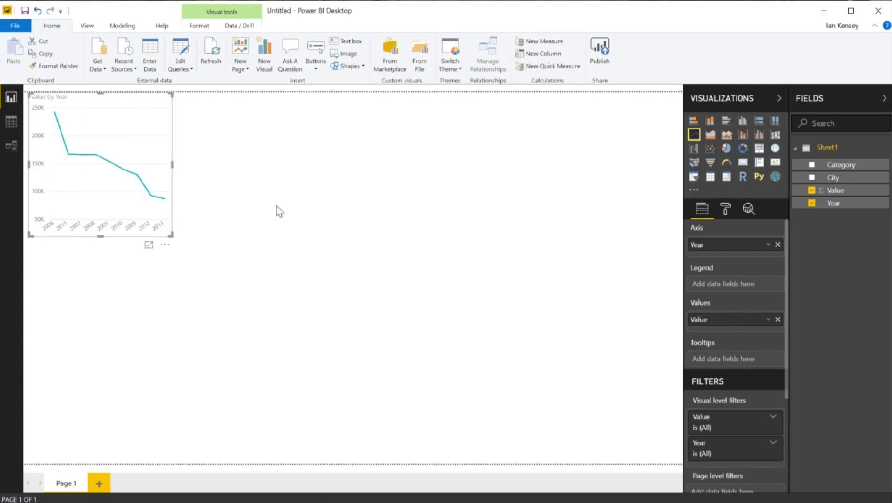
click(307, 210)
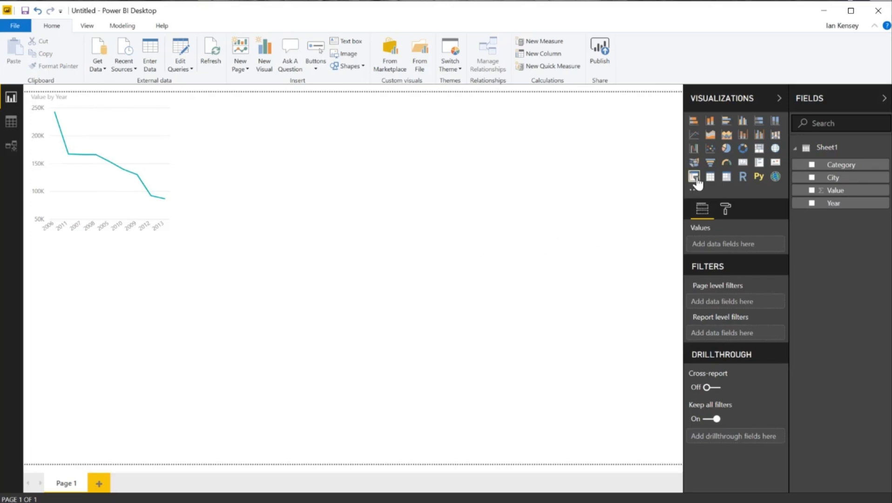
Add a map with City as the location and Value as the bubble size, and place it beside the line chart
click(776, 154)
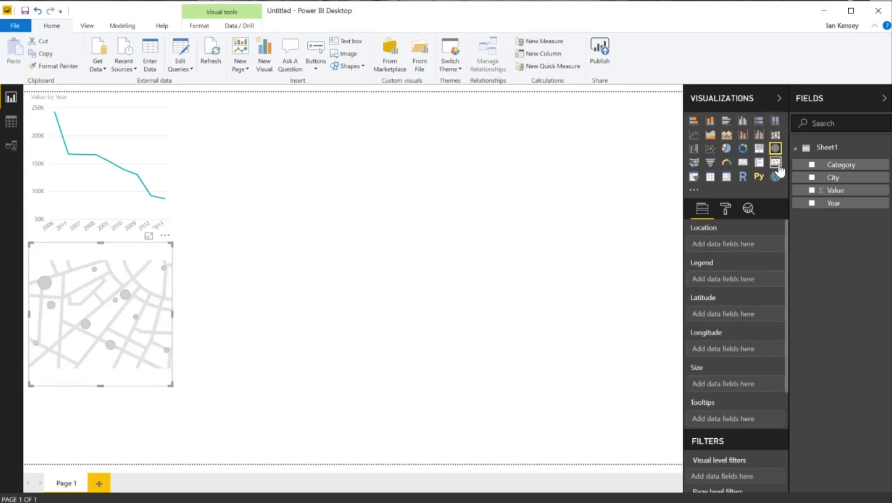
drag(831, 177, 740, 243)
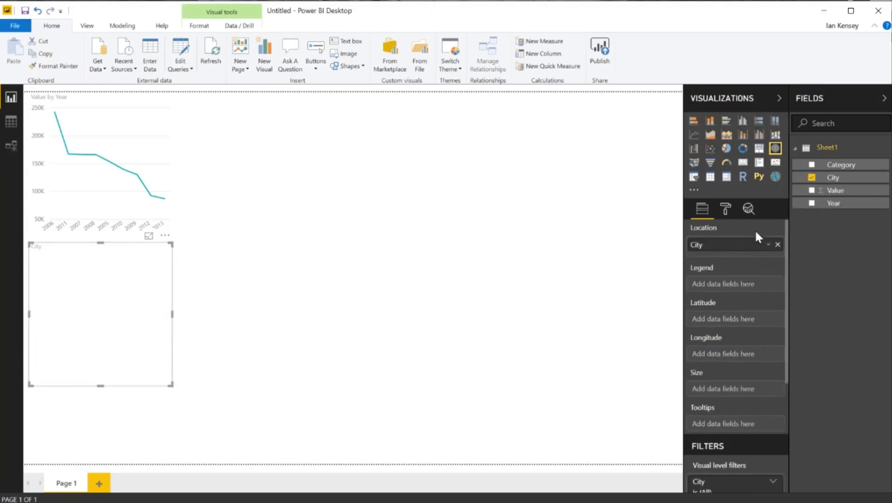
drag(838, 196, 735, 397)
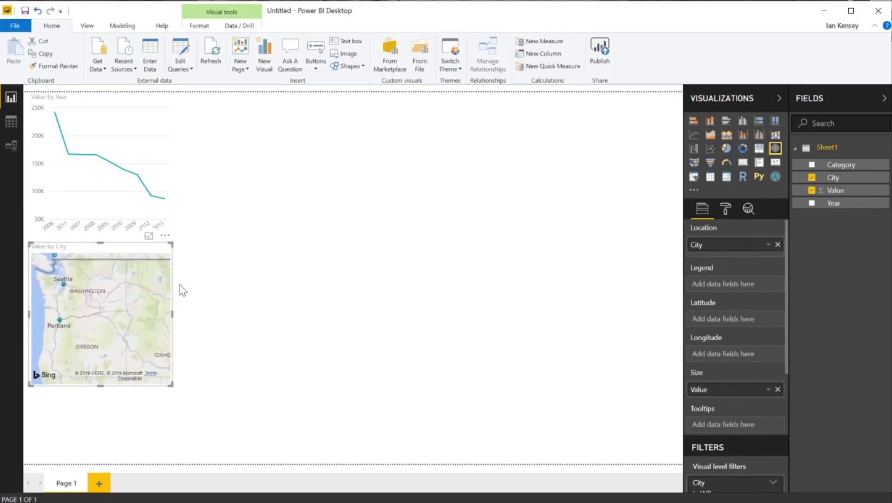
drag(170, 279, 344, 125)
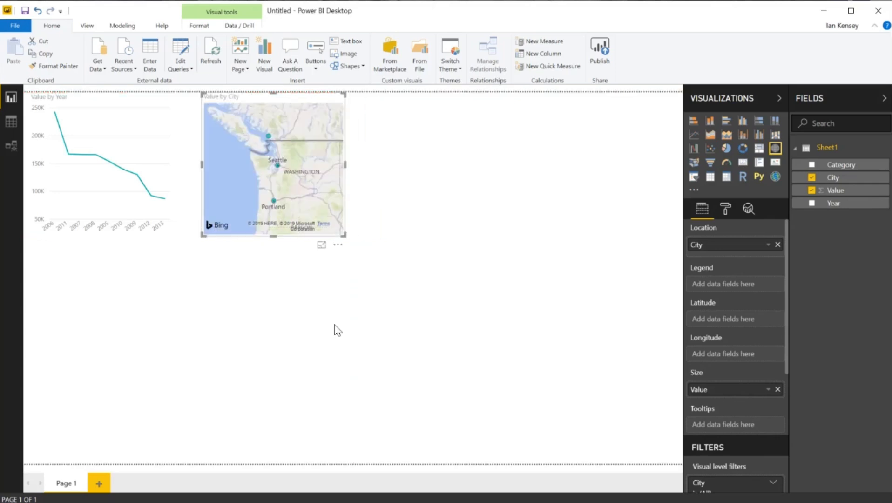